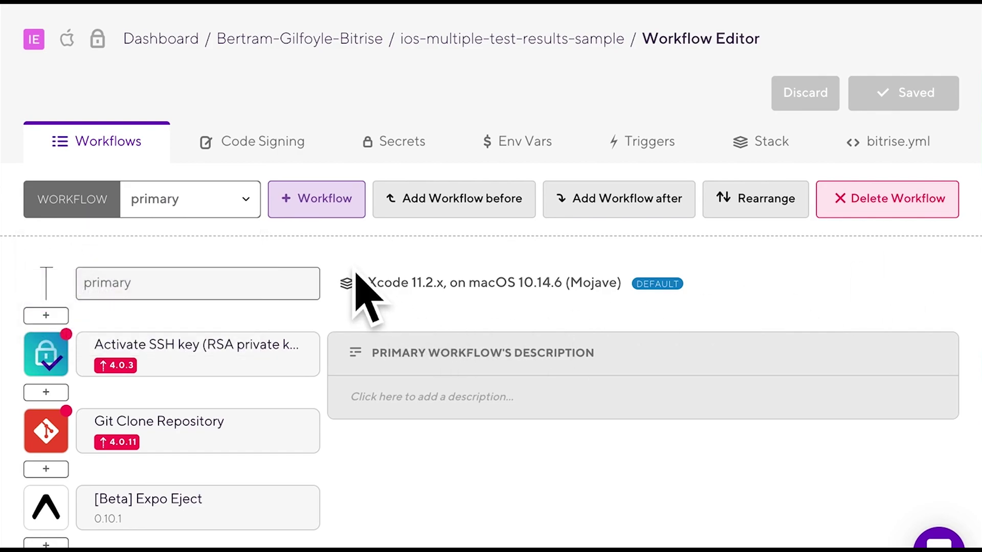
scroll(355, 284, "down", 3)
scroll(355, 284, "down", 3)
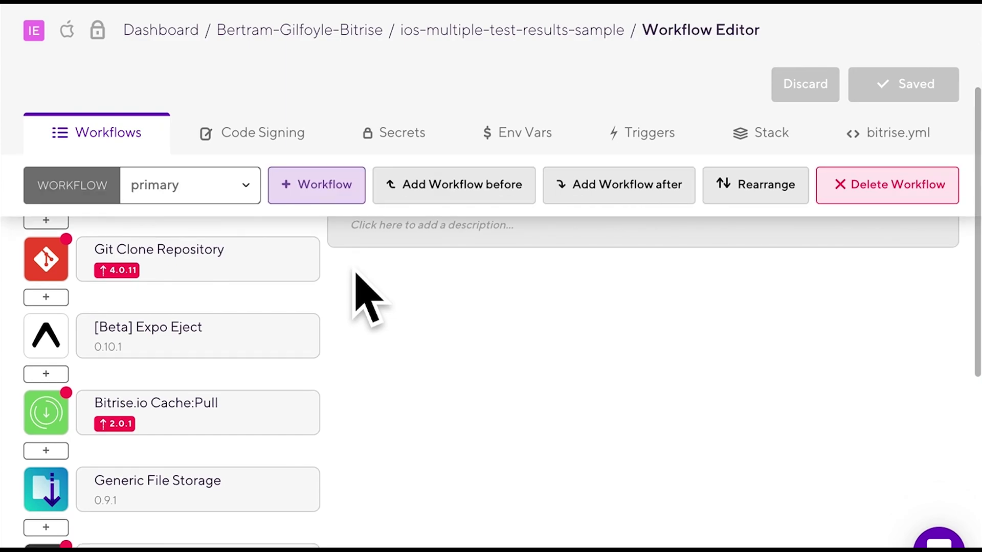
scroll(355, 284, "down", 2)
scroll(356, 276, "down", 2)
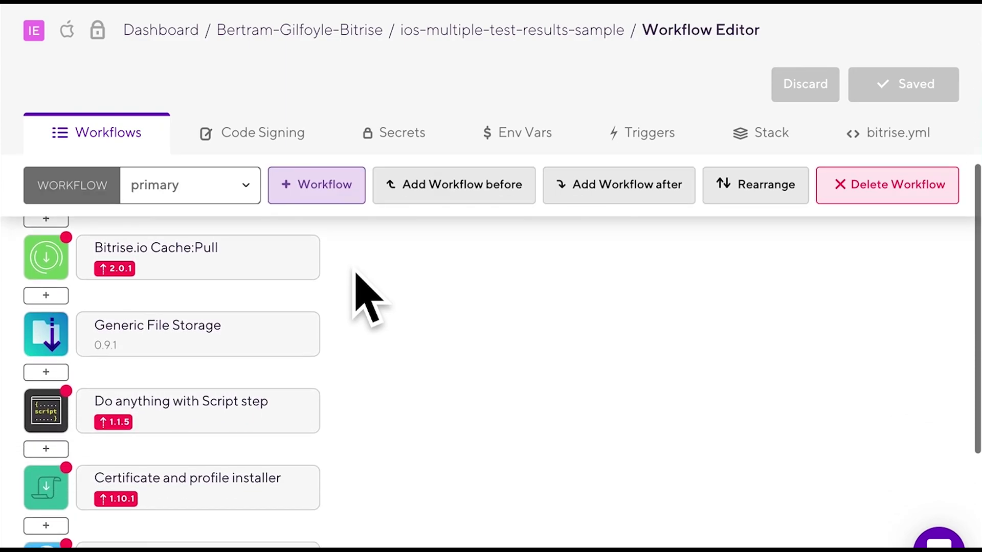
scroll(355, 276, "down", 1)
scroll(354, 276, "down", 2)
scroll(355, 277, "down", 1)
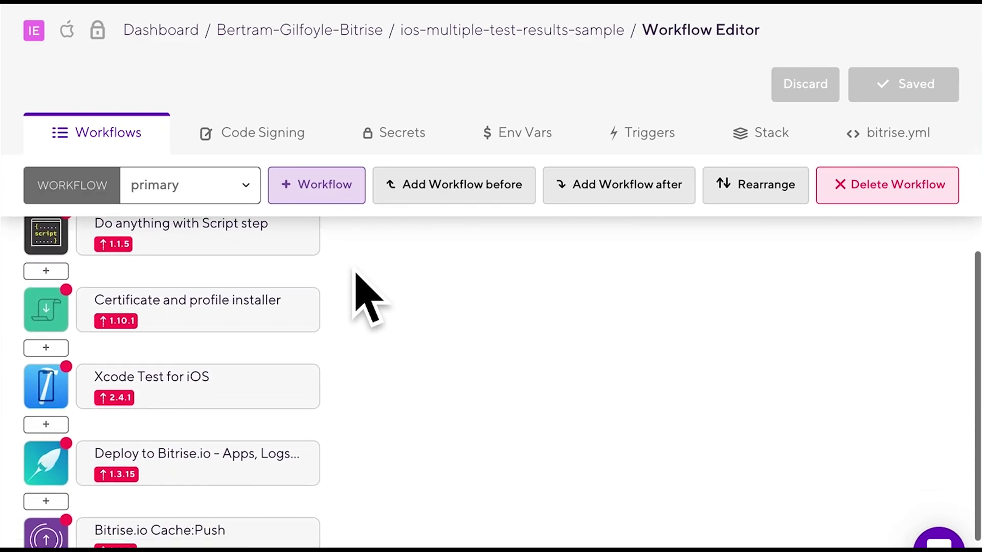
scroll(355, 276, "down", 1)
scroll(355, 276, "up", 2)
scroll(356, 277, "up", 2)
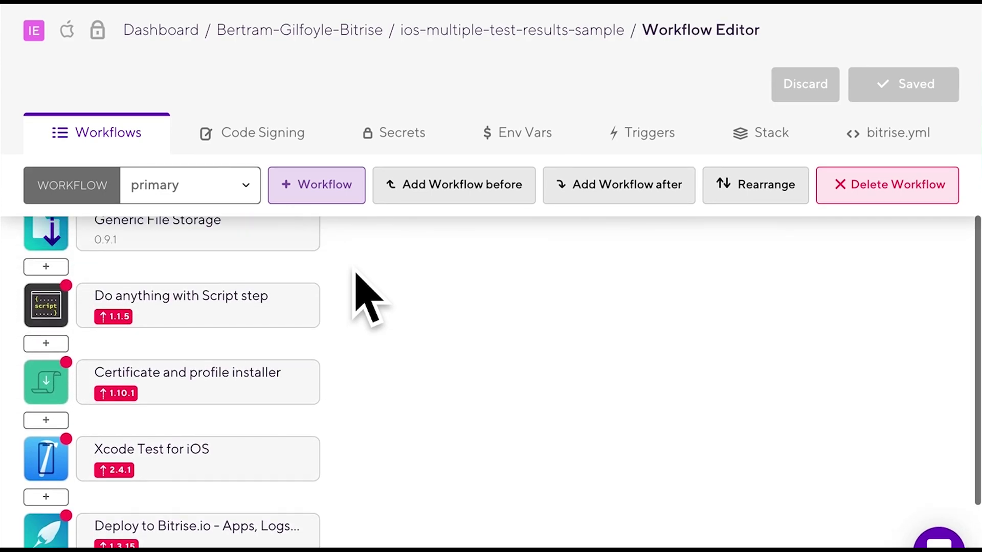
scroll(355, 277, "up", 2)
scroll(355, 276, "up", 2)
scroll(355, 276, "up", 3)
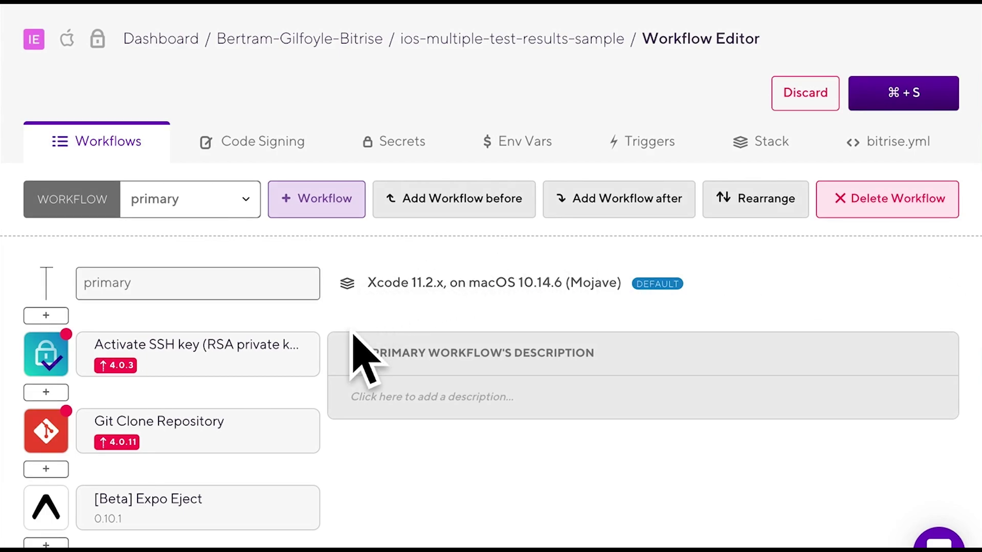
scroll(373, 503, "down", 3)
scroll(374, 503, "down", 3)
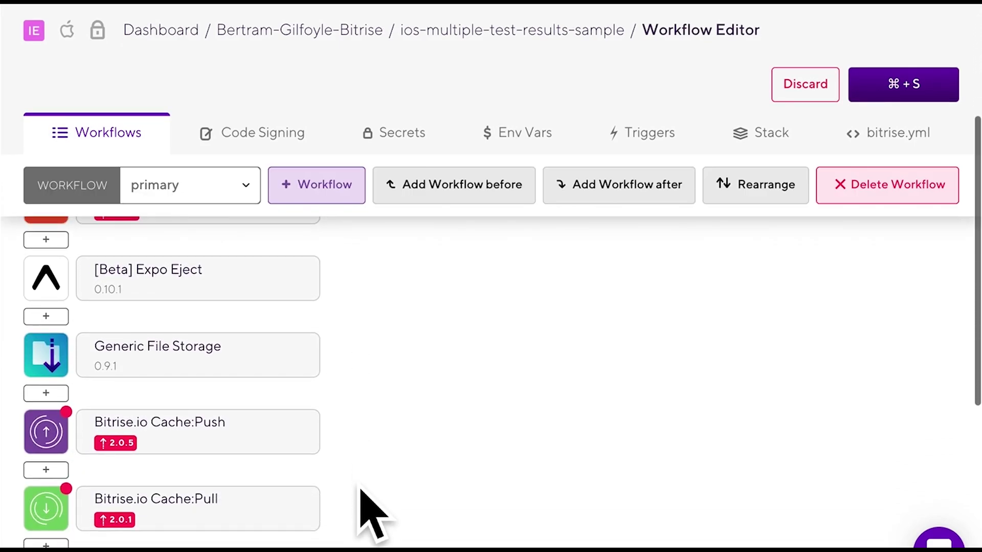
Bring up the Bitrise.io Cache:Push step's configuration panel from the workflow step list
left_click(265, 441)
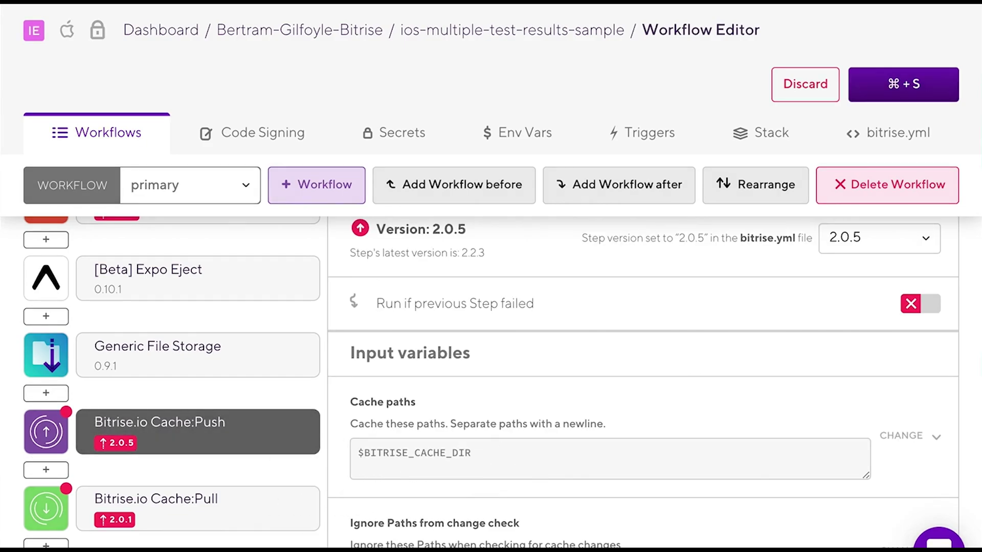
left_click(264, 508)
scroll(283, 529, "down", 3)
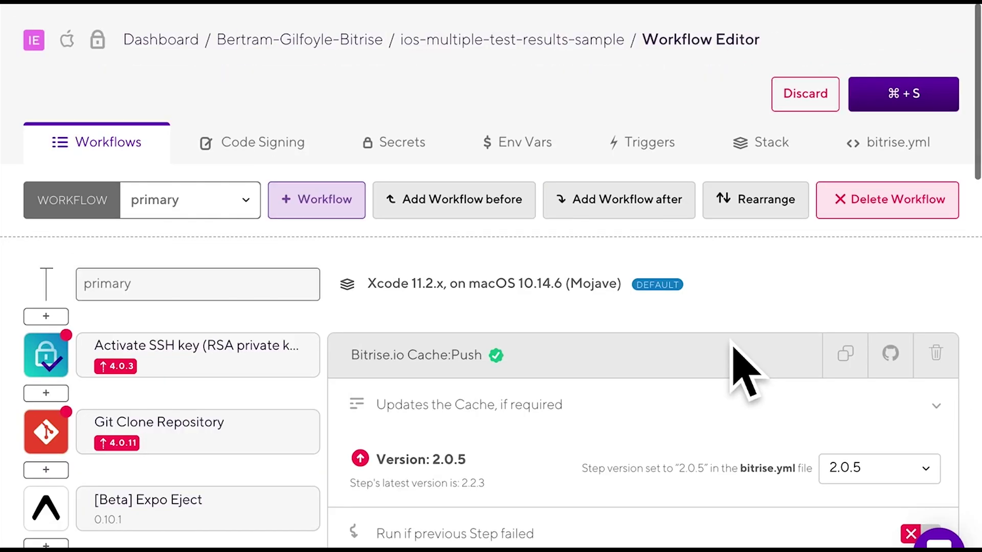
scroll(907, 425, "down", 5)
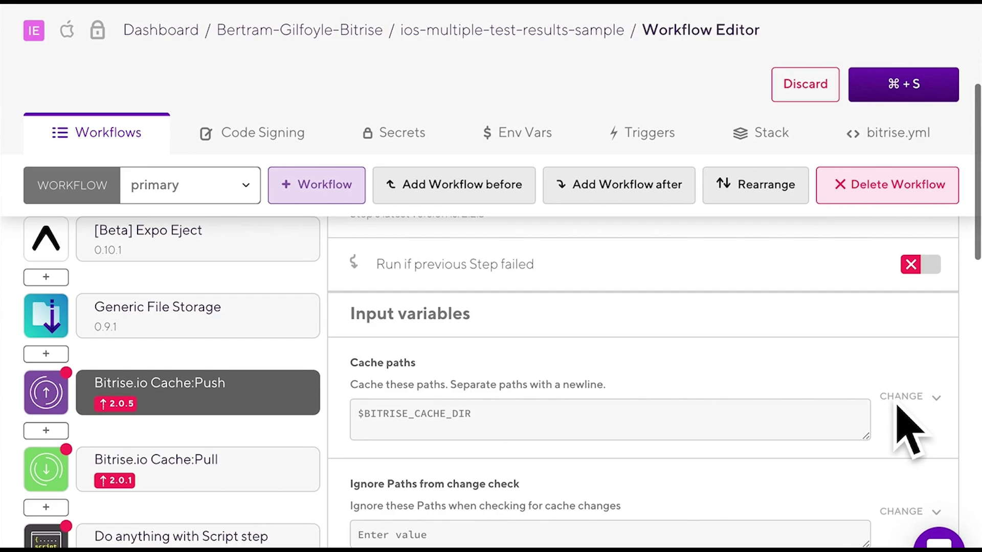
scroll(908, 425, "down", 4)
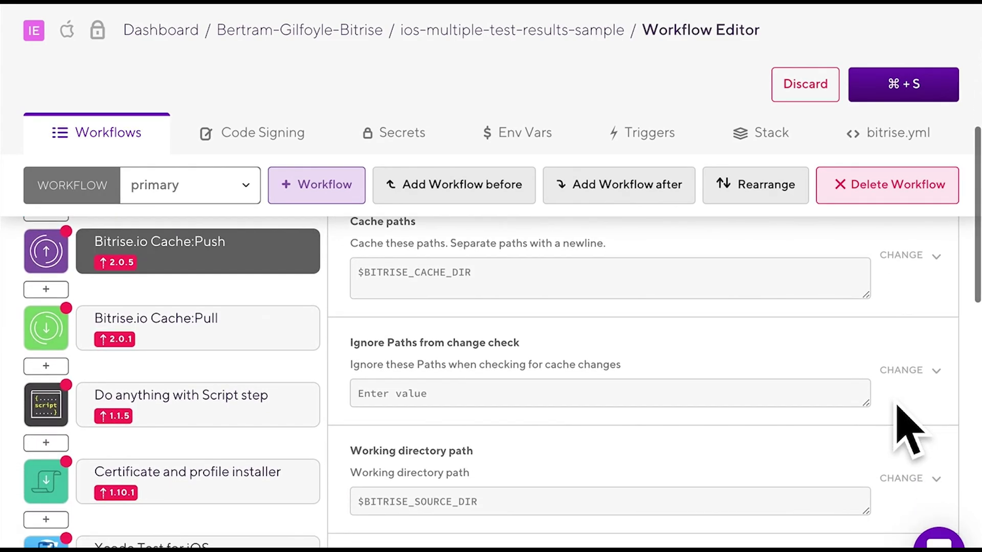
scroll(907, 426, "up", 2)
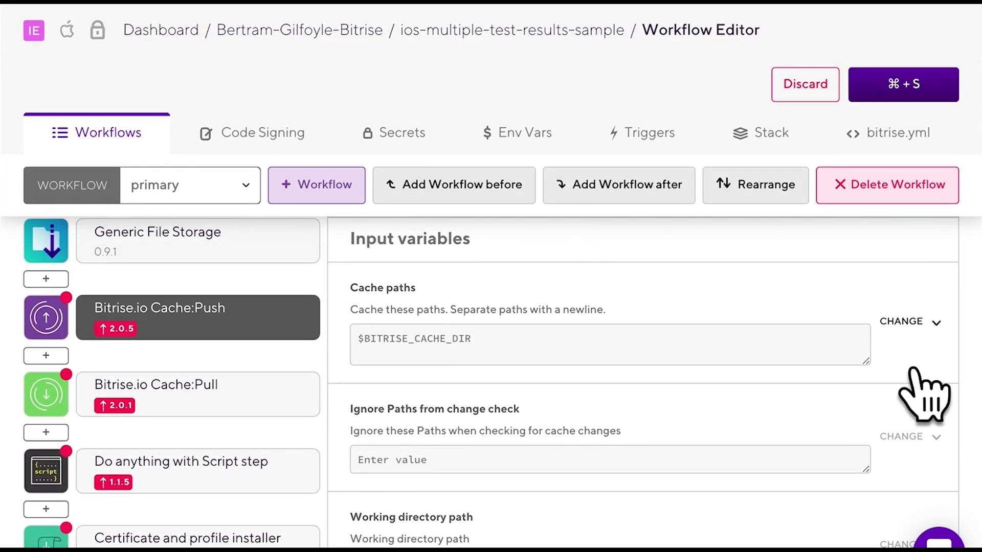
Review the Cache paths, Ignore Paths and Working directory path inputs without changing them
left_click(790, 388)
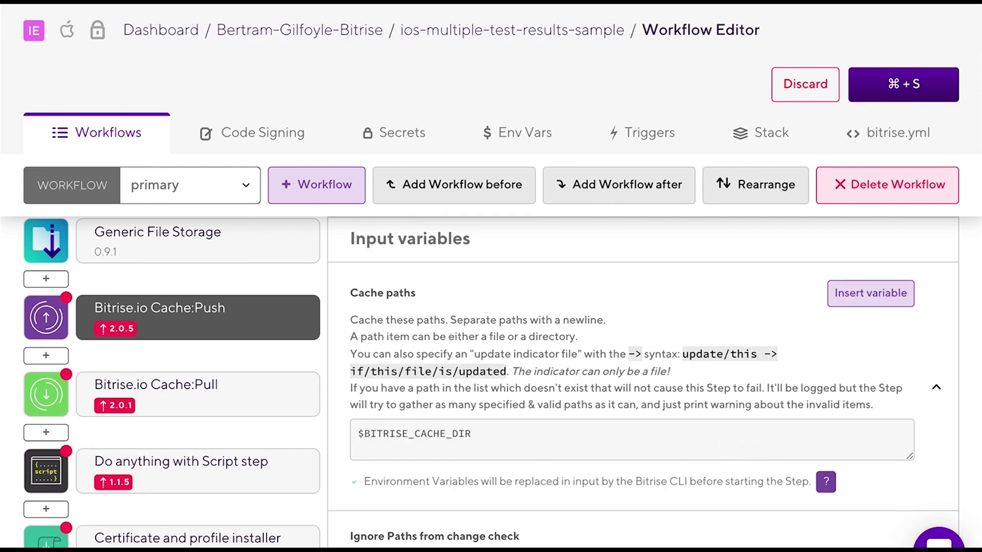
left_click(970, 419)
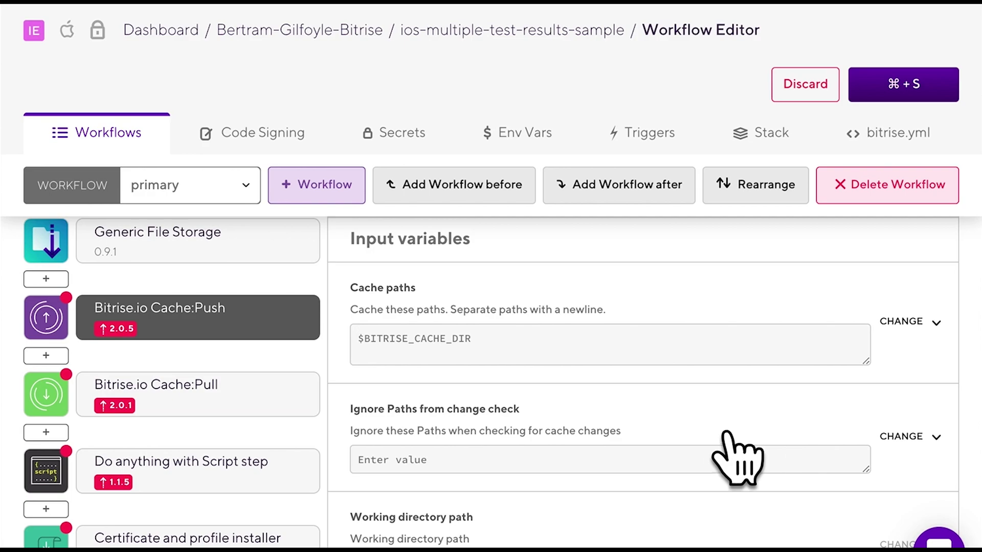
left_click(690, 452)
scroll(969, 396, "down", 2)
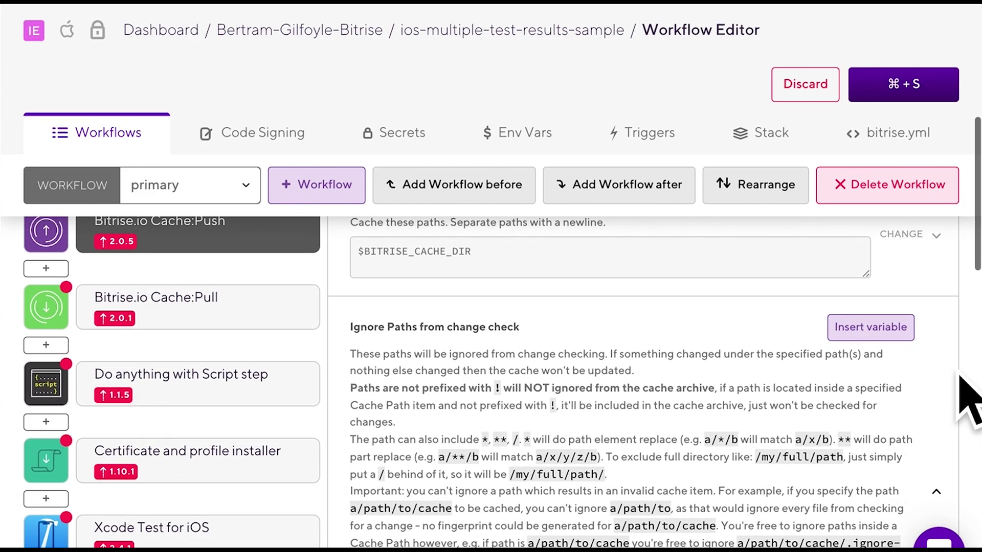
scroll(967, 394, "down", 3)
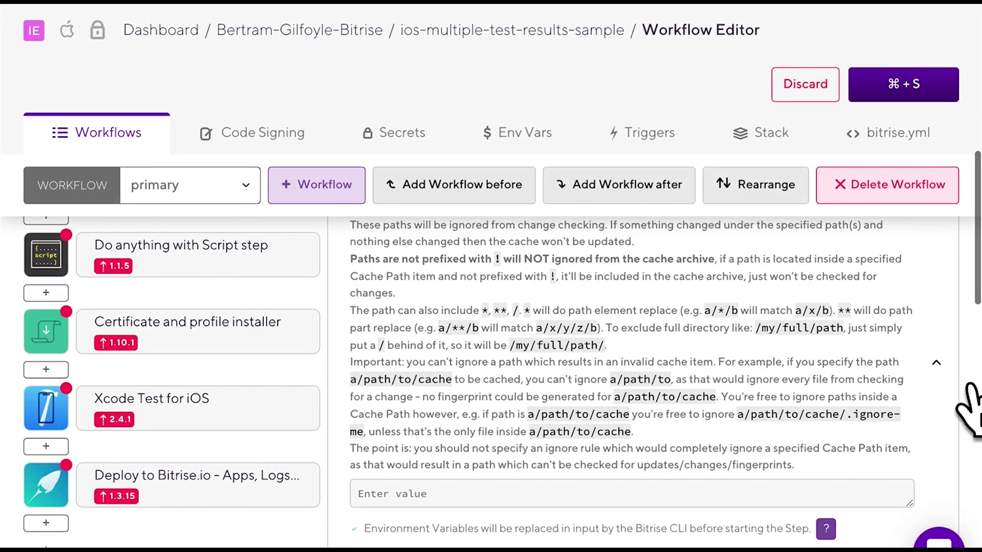
left_click(968, 407)
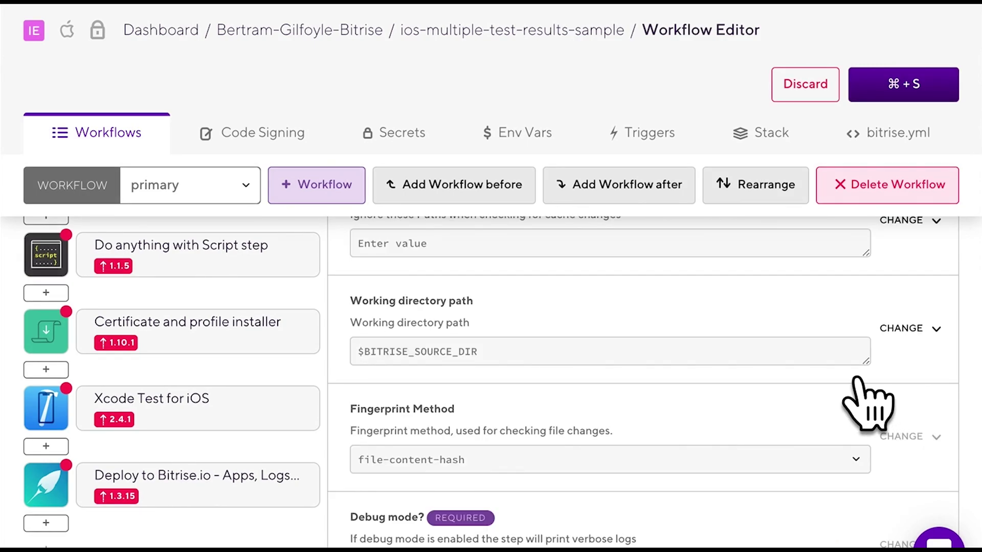
left_click(866, 399)
left_click(705, 374)
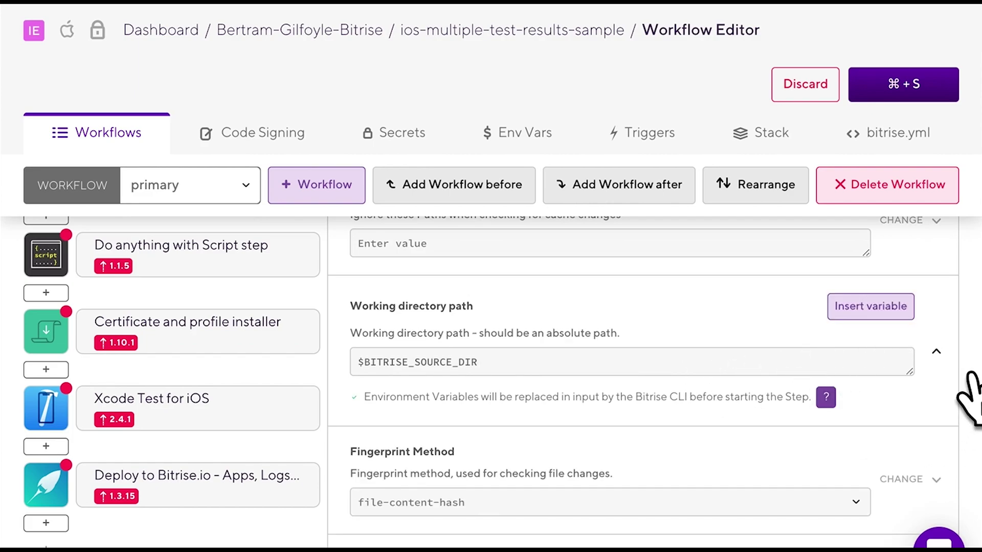
left_click(968, 392)
Review Fingerprint Method and keep Debug mode set to false
left_click(635, 468)
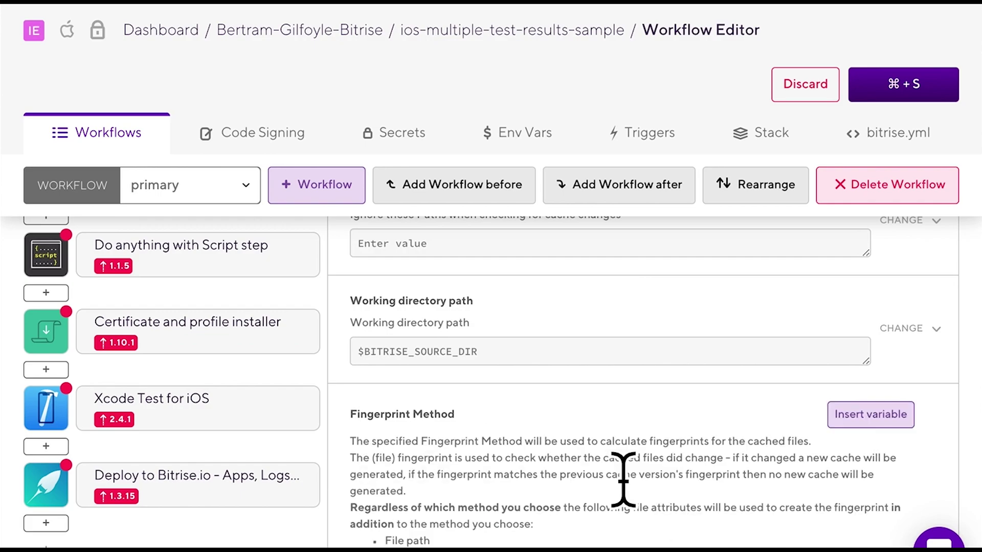
scroll(624, 480, "down", 1)
scroll(623, 480, "down", 1)
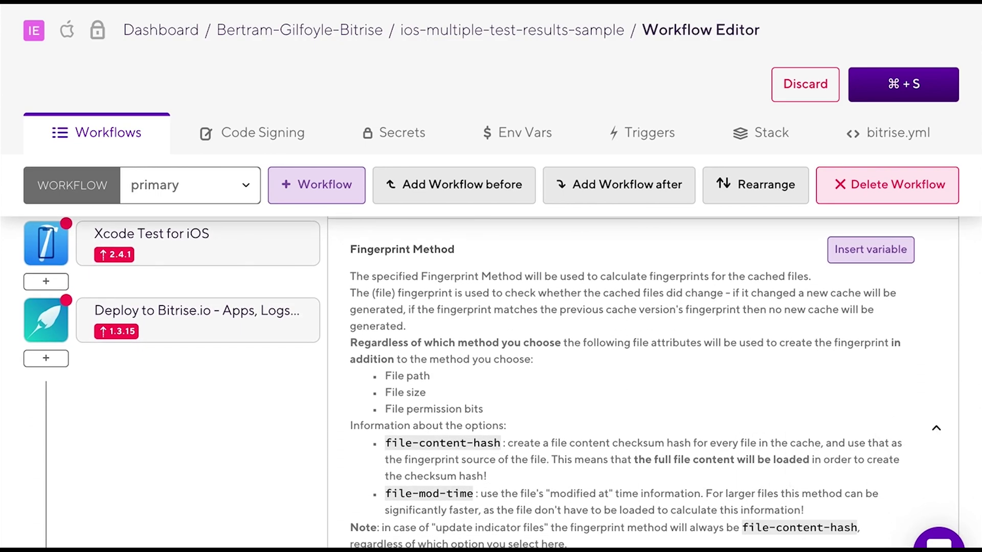
left_click(935, 428)
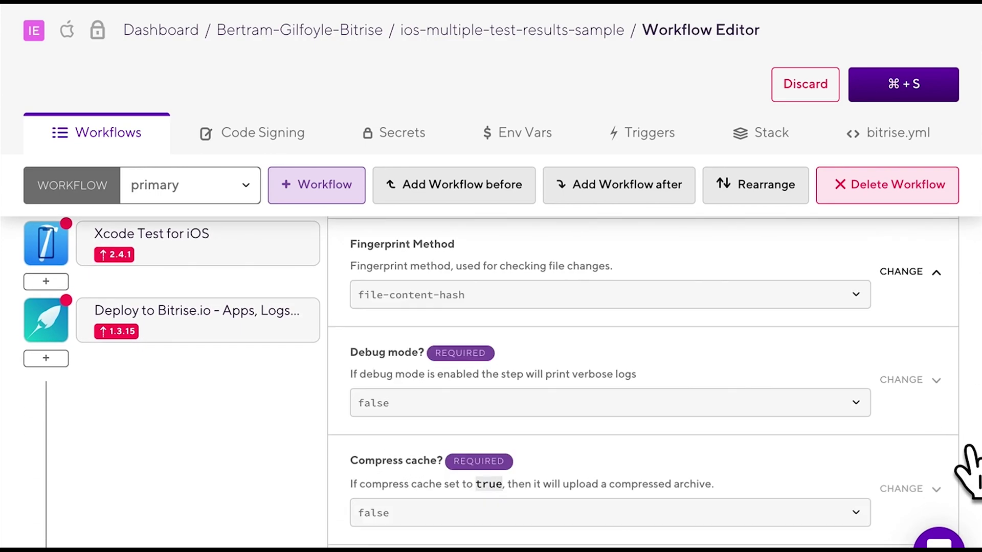
left_click(671, 425)
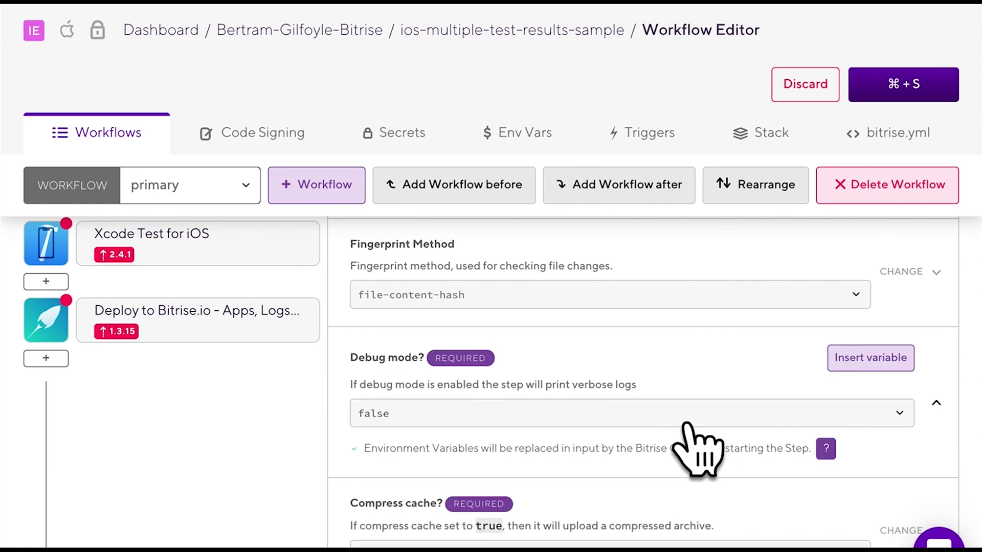
left_click(694, 415)
left_click(713, 449)
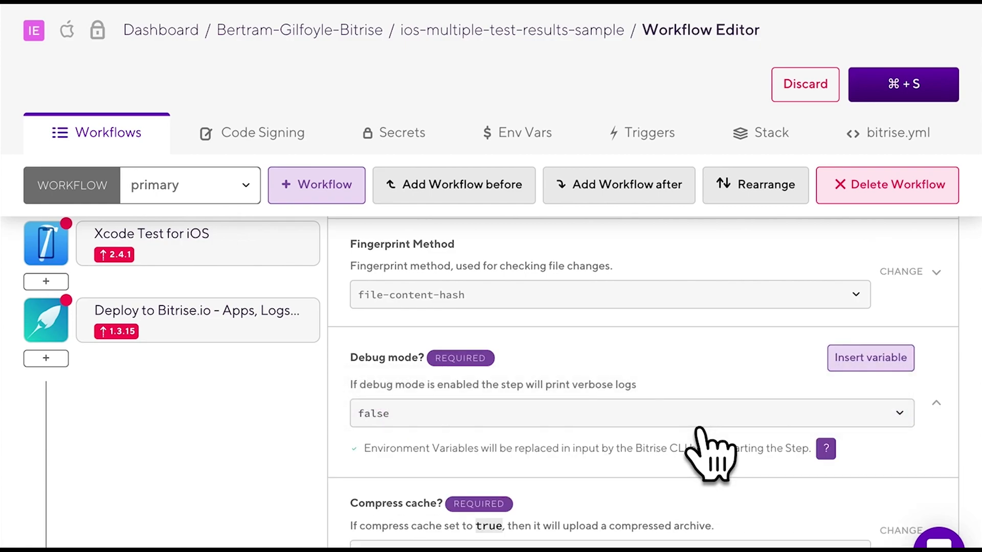
left_click(937, 403)
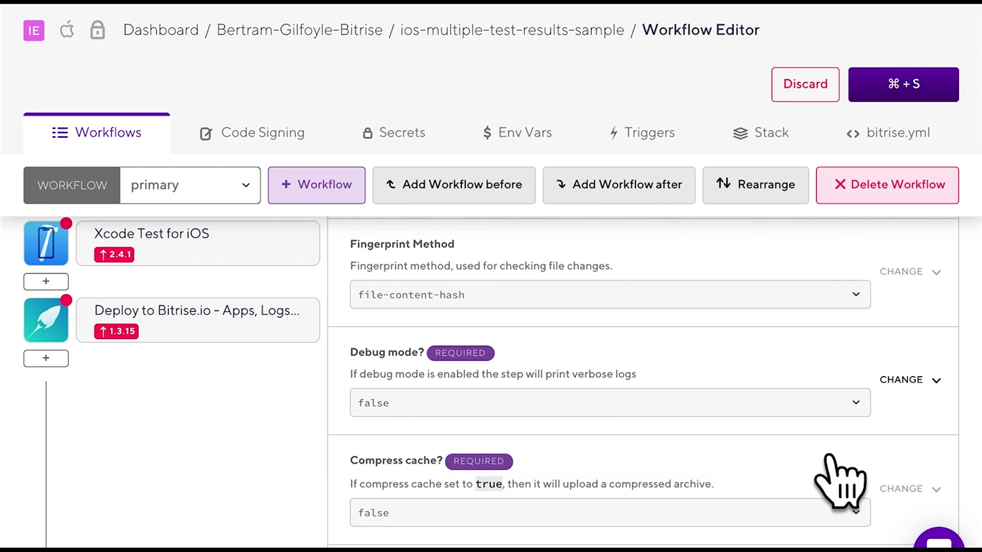
scroll(836, 475, "down", 3)
Keep the Compress cache input set to false
left_click(738, 426)
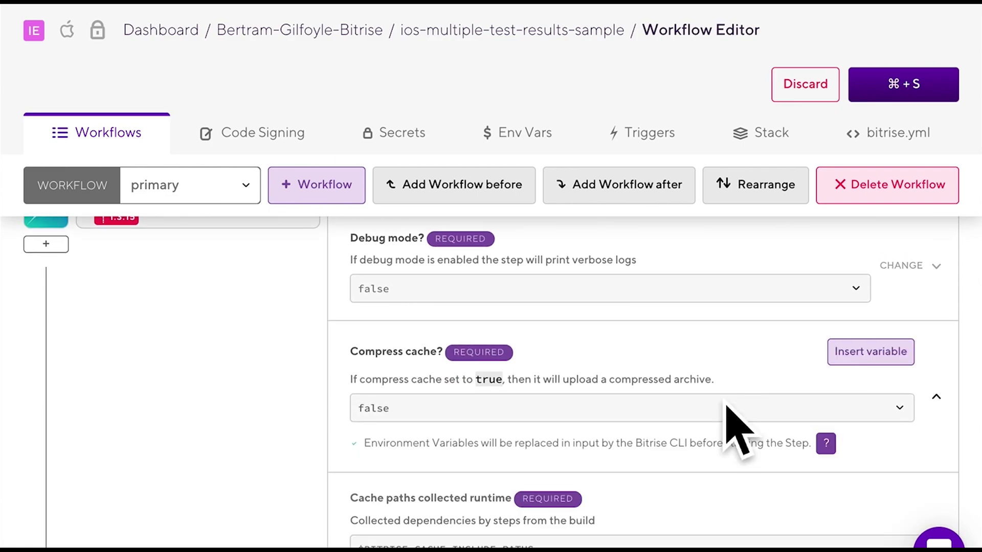
left_click(726, 409)
left_click(756, 448)
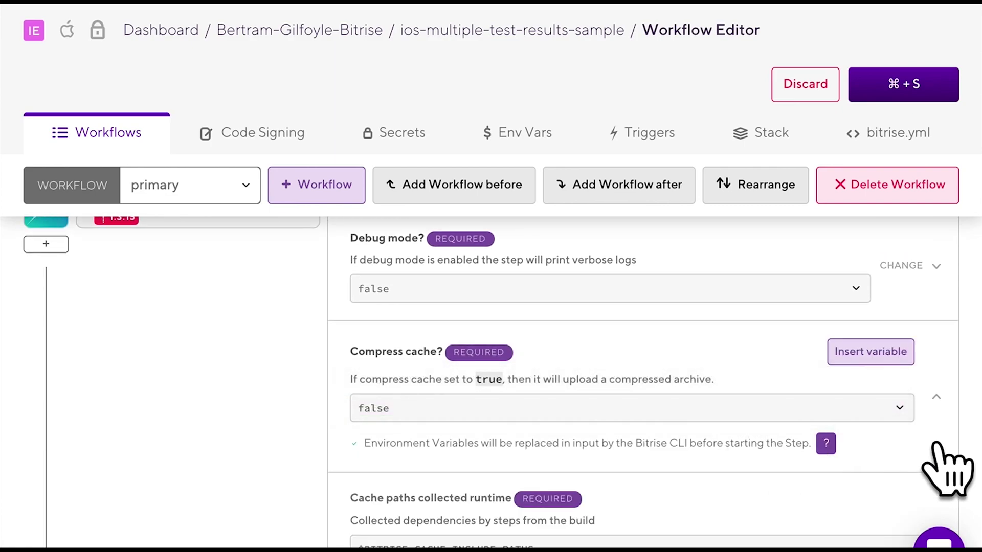
left_click(937, 397)
scroll(967, 430, "down", 2)
scroll(970, 441, "down", 1)
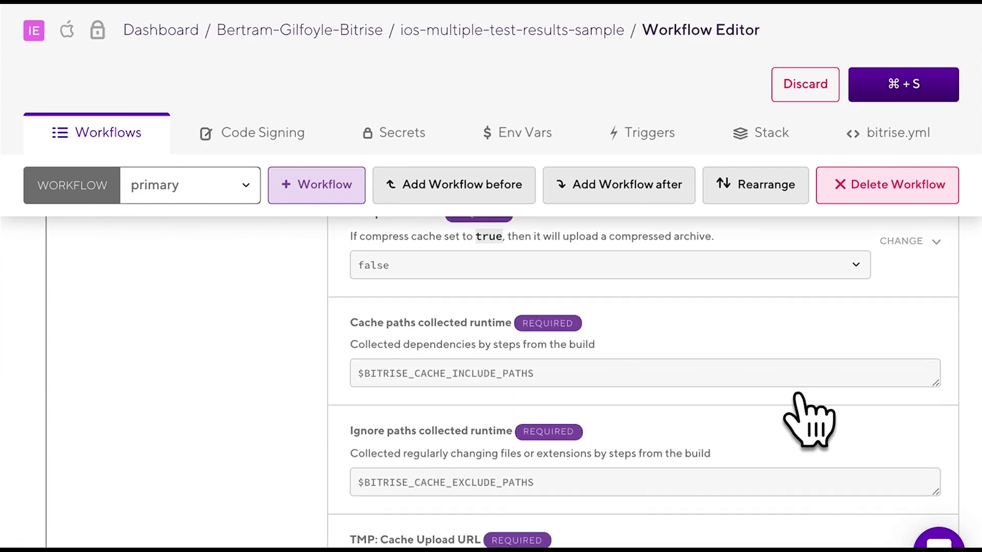
scroll(714, 418, "down", 3)
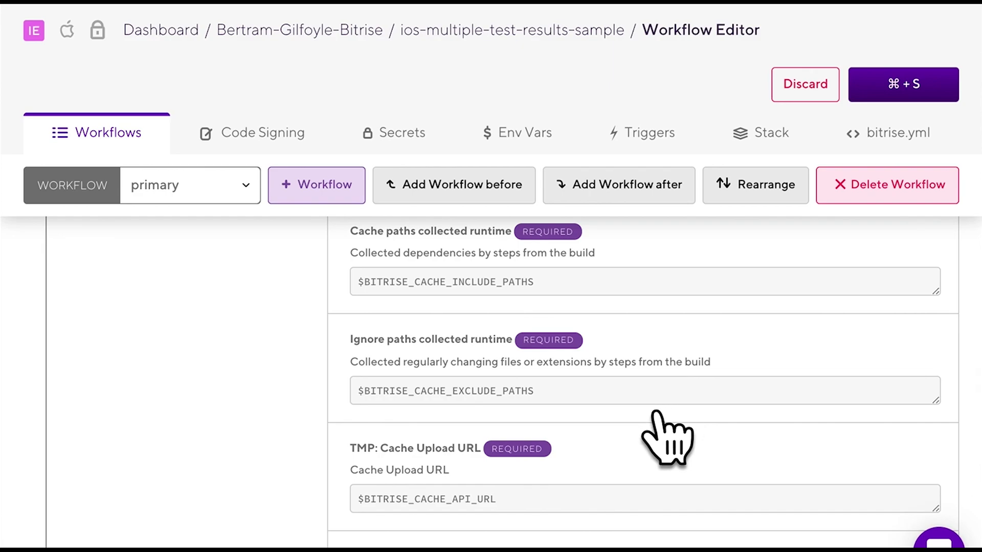
scroll(667, 437, "down", 3)
scroll(647, 420, "down", 3)
scroll(648, 420, "down", 1)
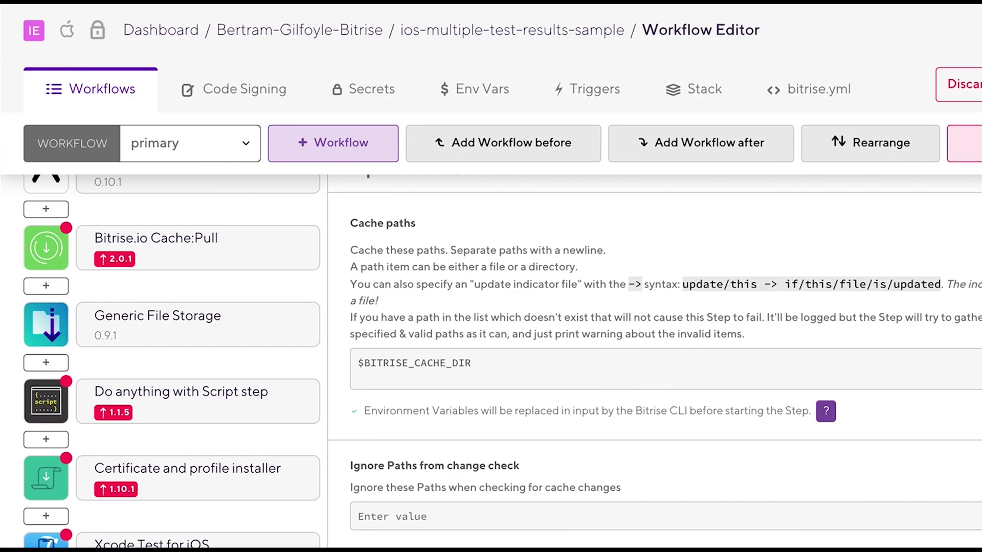
key("Return")
type("NEW LINE")
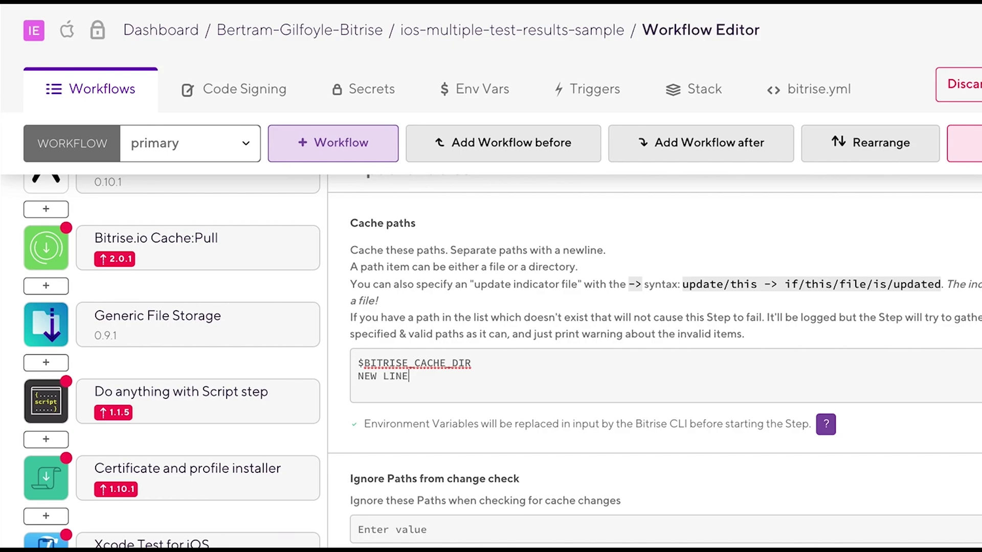
key("Return")
type("NEW LINE")
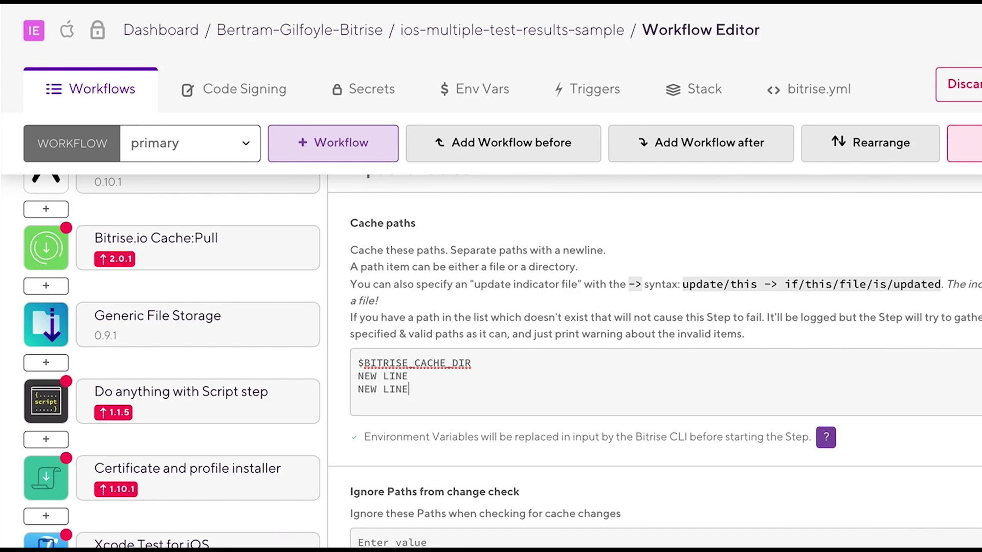
key("Return")
type("NEW LINE")
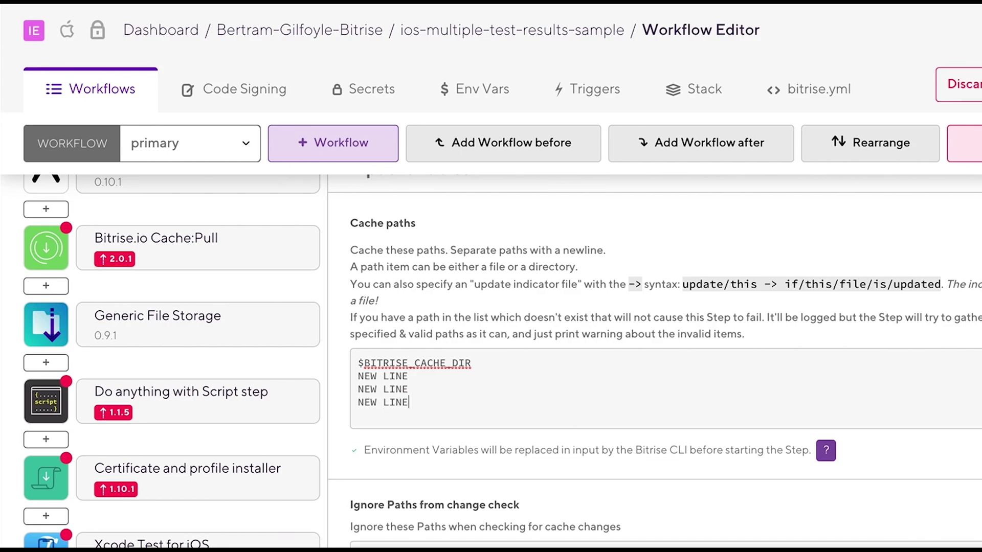
left_click_drag(357, 406, 421, 399)
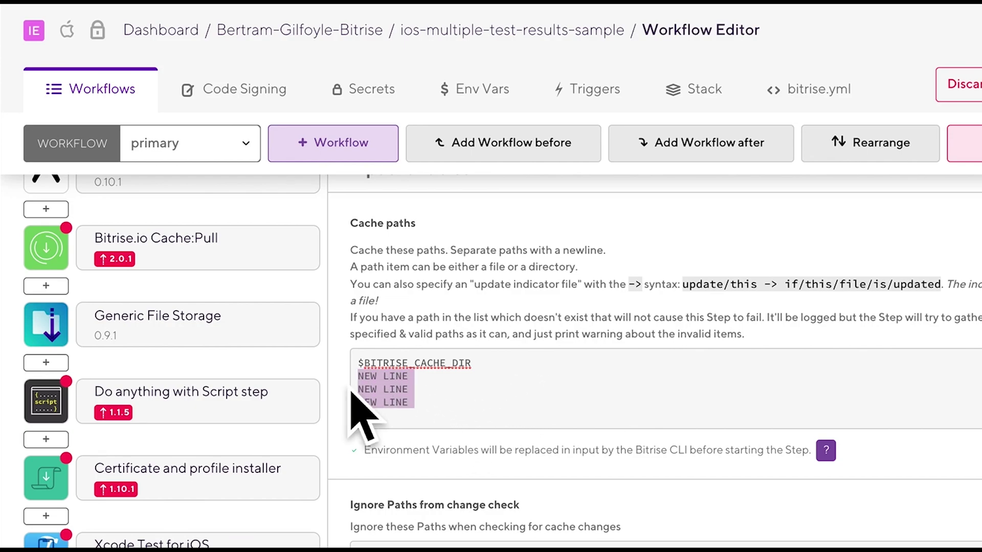
key("BackSpace")
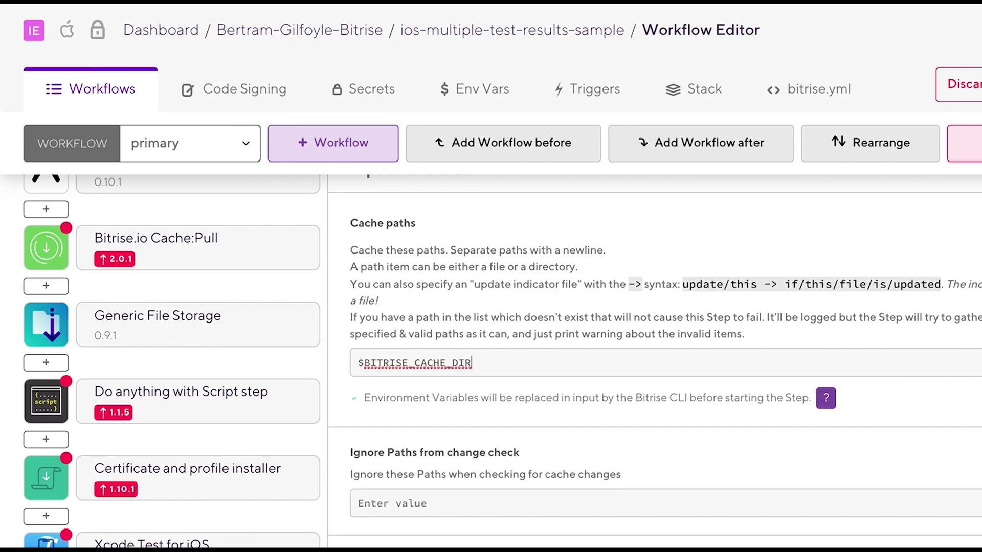
scroll(659, 452, "down", 1)
left_click(541, 457)
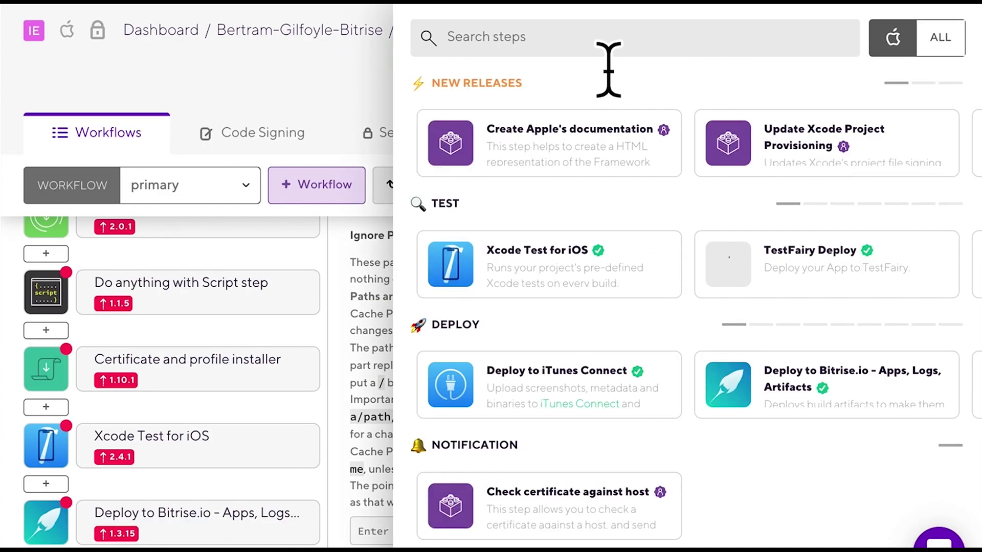
left_click(607, 37)
type("coco")
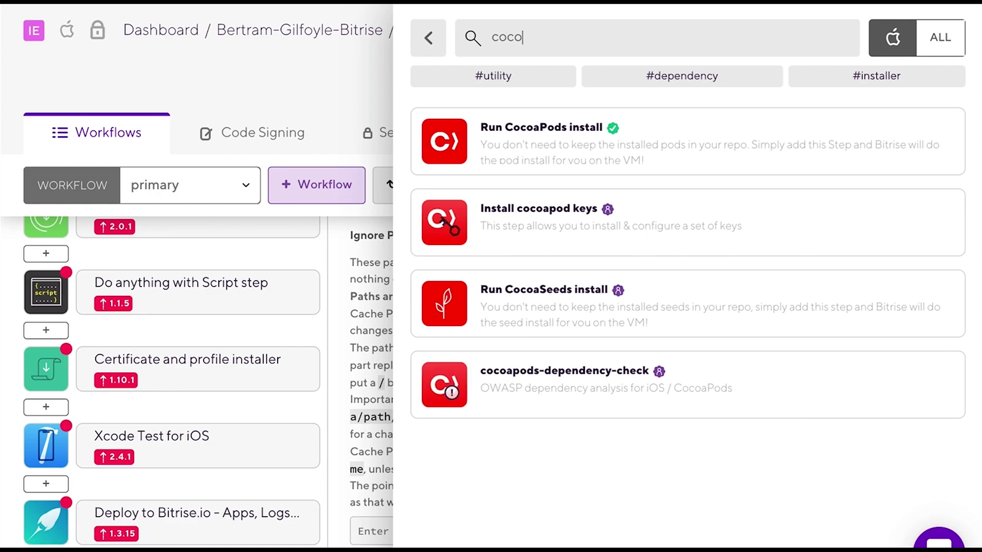
left_click(612, 138)
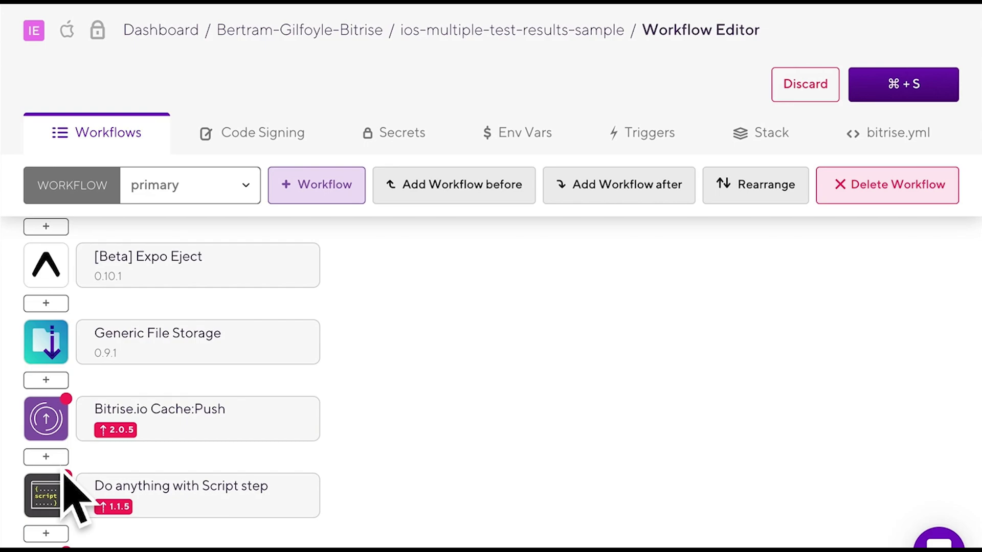
Add a Bitrise.io Cache:Pull step and move it up above Generic File Storage
left_click(45, 457)
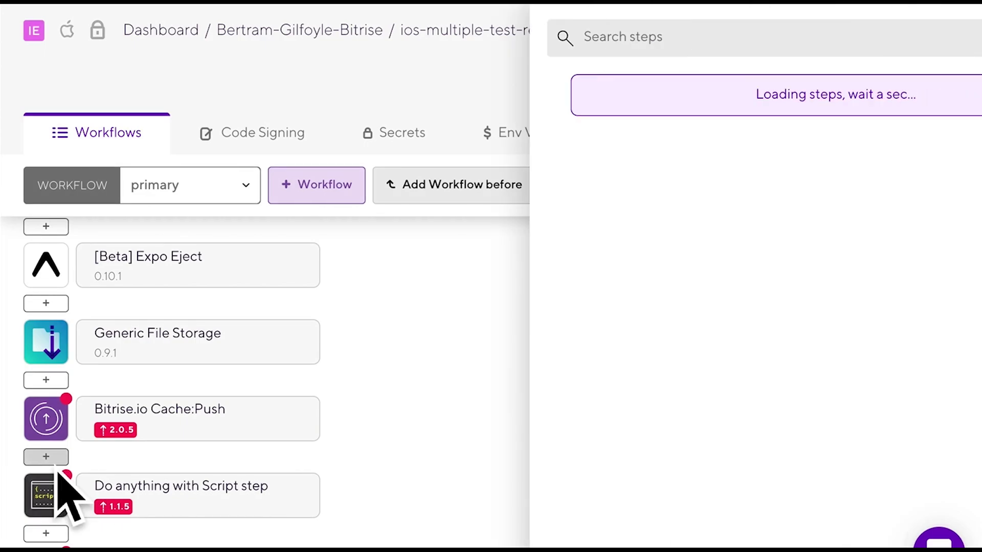
left_click(548, 36)
type("bi")
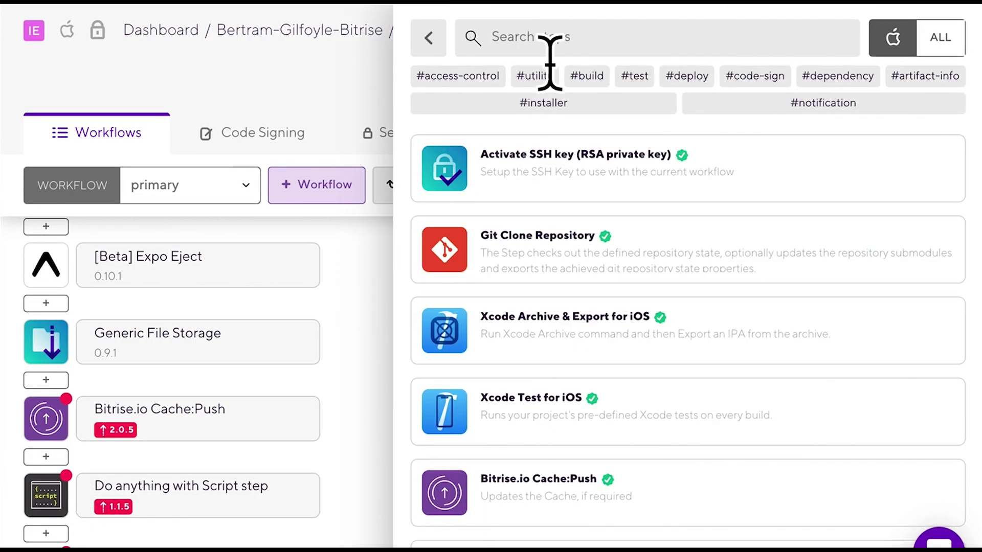
type("trise.io")
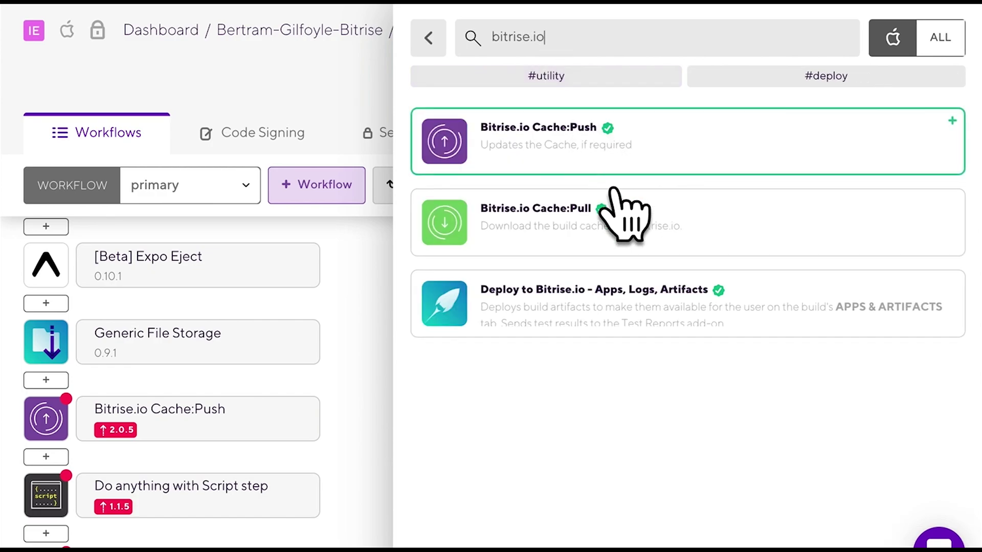
mouse_move(687, 223)
left_click(618, 245)
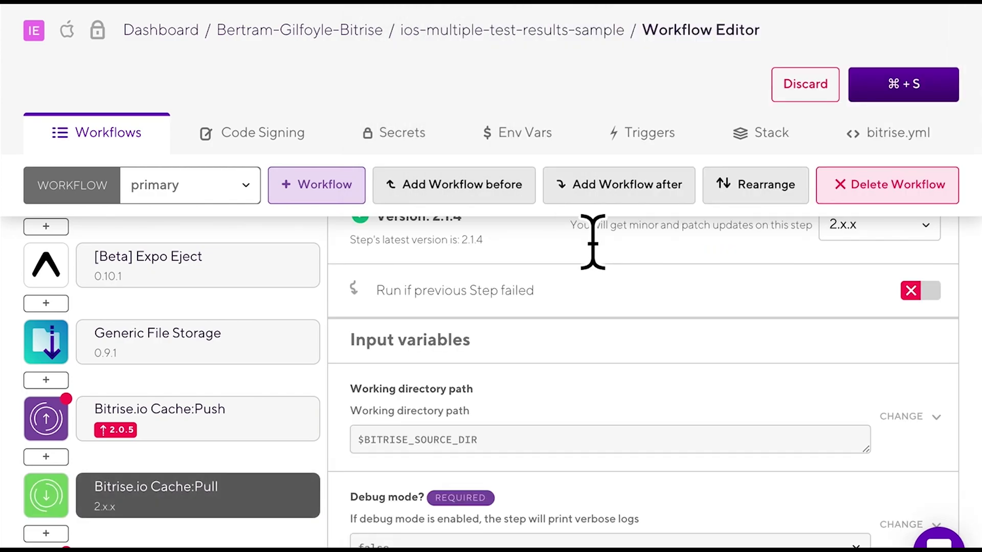
left_click_drag(303, 491, 269, 334)
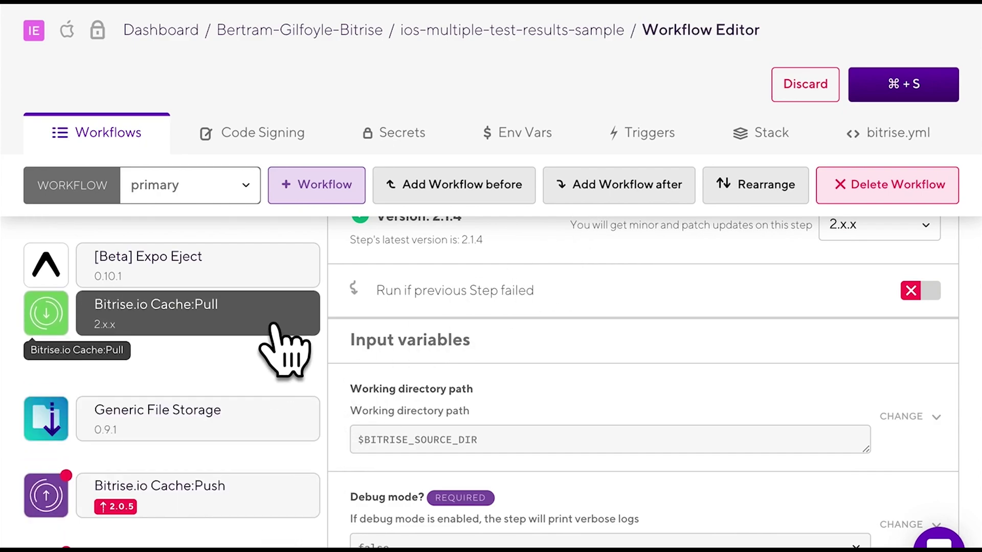
scroll(268, 334, "up", 3)
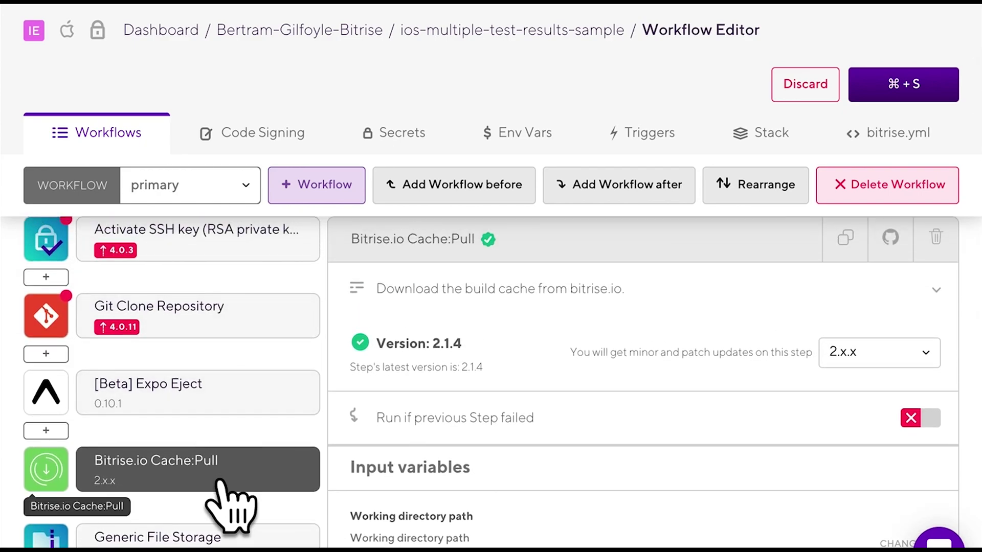
left_click_drag(230, 468, 223, 391)
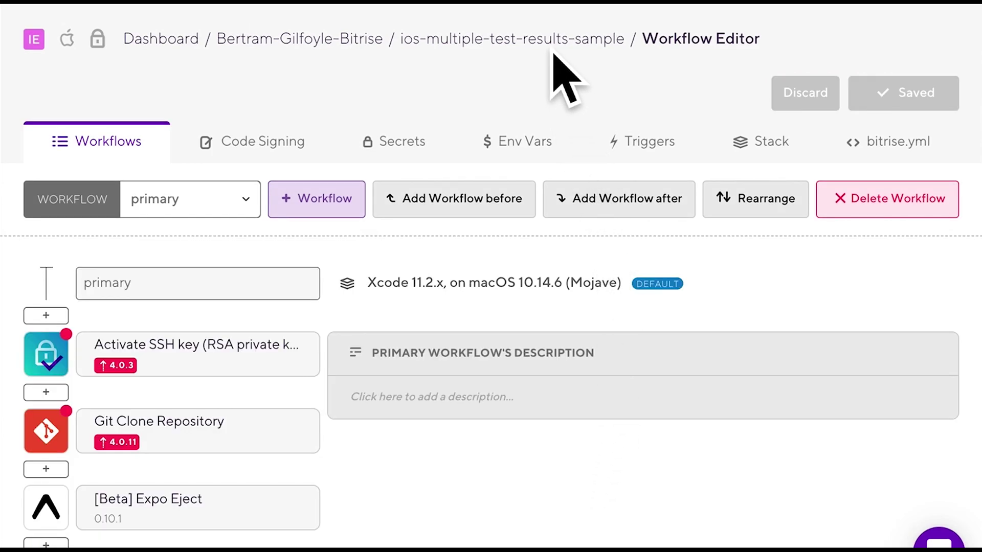
Go to the app's Settings page and start managing its build caches
left_click(537, 39)
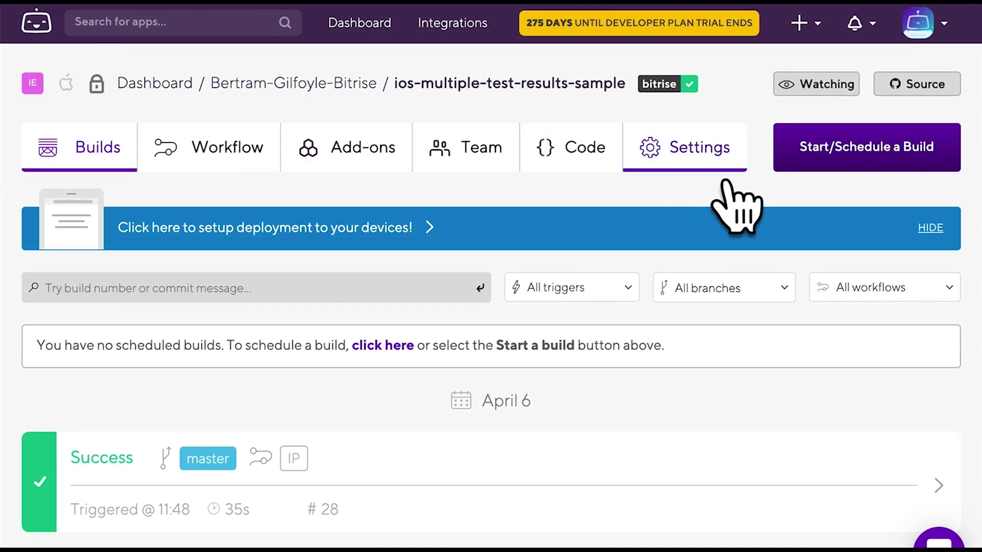
left_click(690, 148)
scroll(753, 273, "down", 5)
scroll(755, 292, "down", 5)
scroll(756, 292, "down", 5)
scroll(758, 275, "down", 4)
scroll(759, 276, "down", 3)
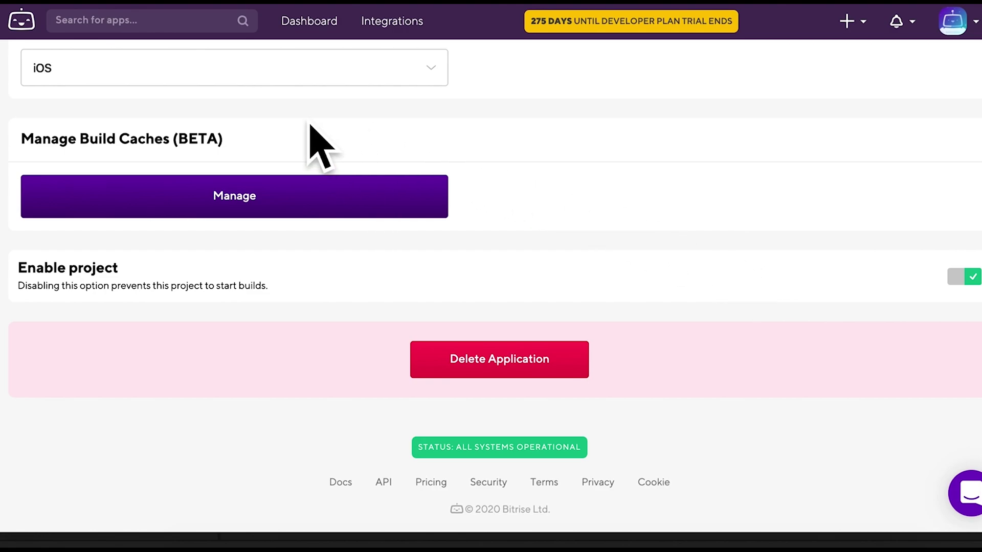
left_click(248, 203)
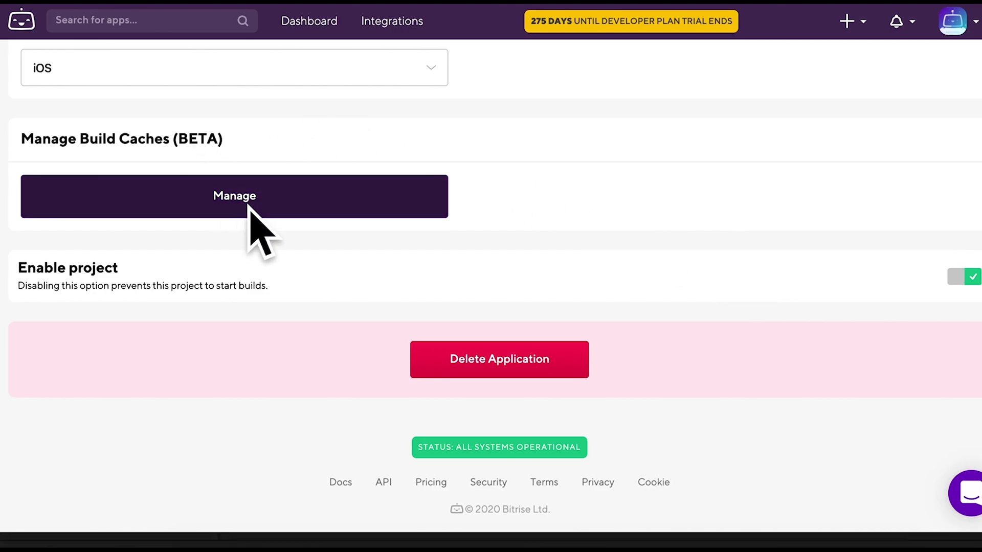